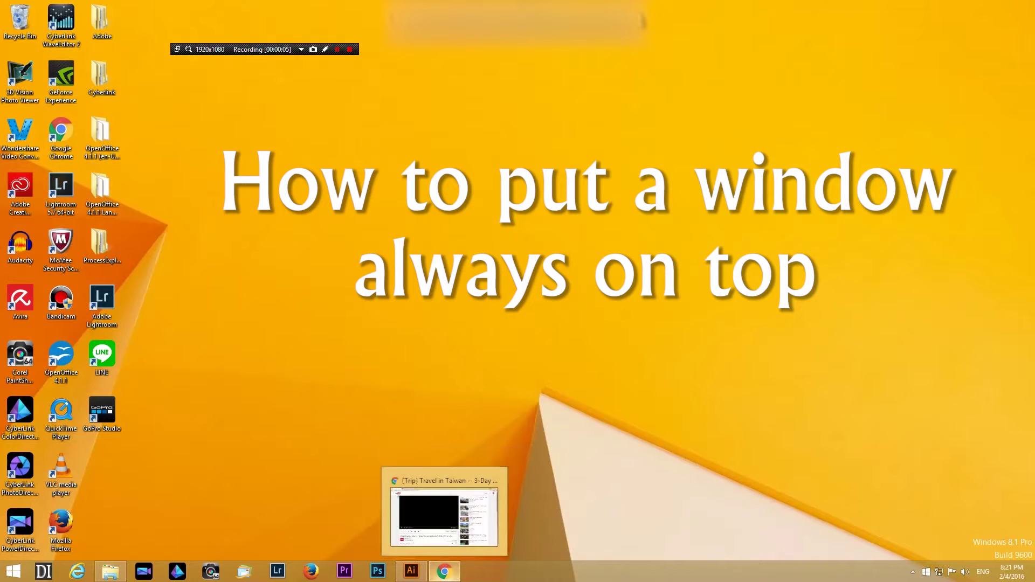
Bring the YouTube trip video forward in Chrome and restore the maximized browser to a small floating window
left_click(444, 571)
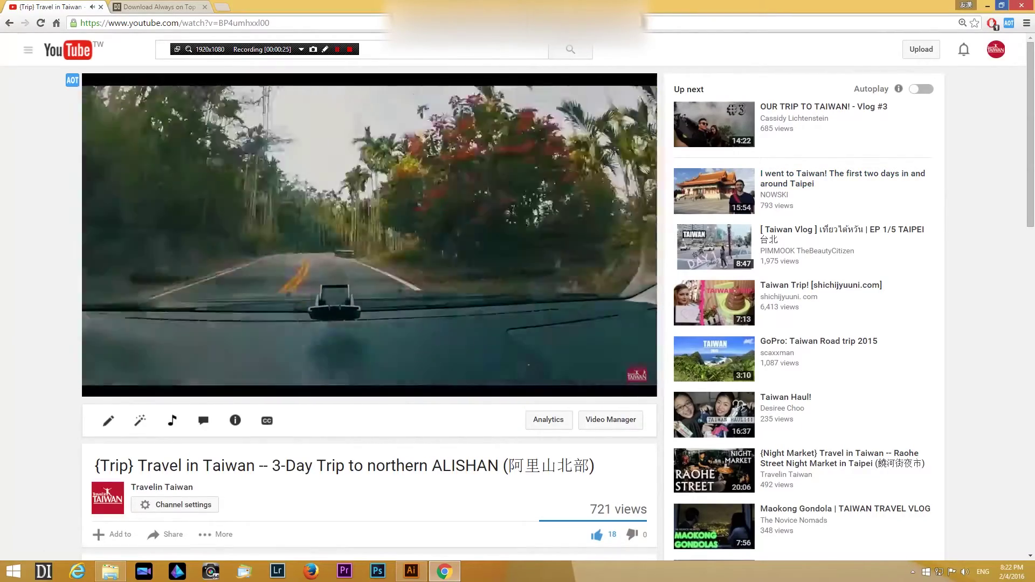
mouse_move(1034, 0)
left_click(1002, 6)
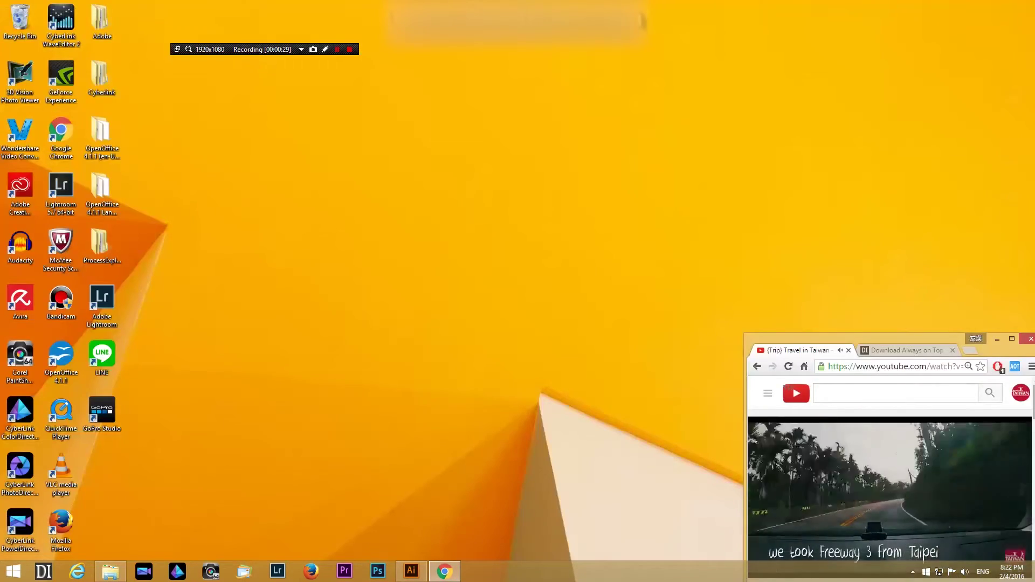
left_click_drag(873, 338, 872, 325)
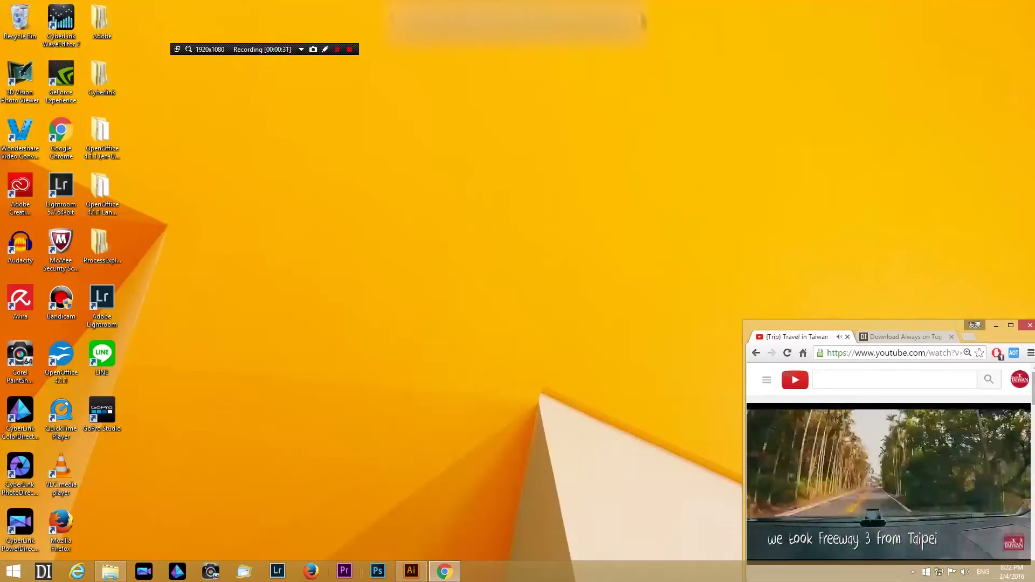
Switch to the trail map in Illustrator, try narrowing its window to uncover the video, and maximize it again
left_click(412, 571)
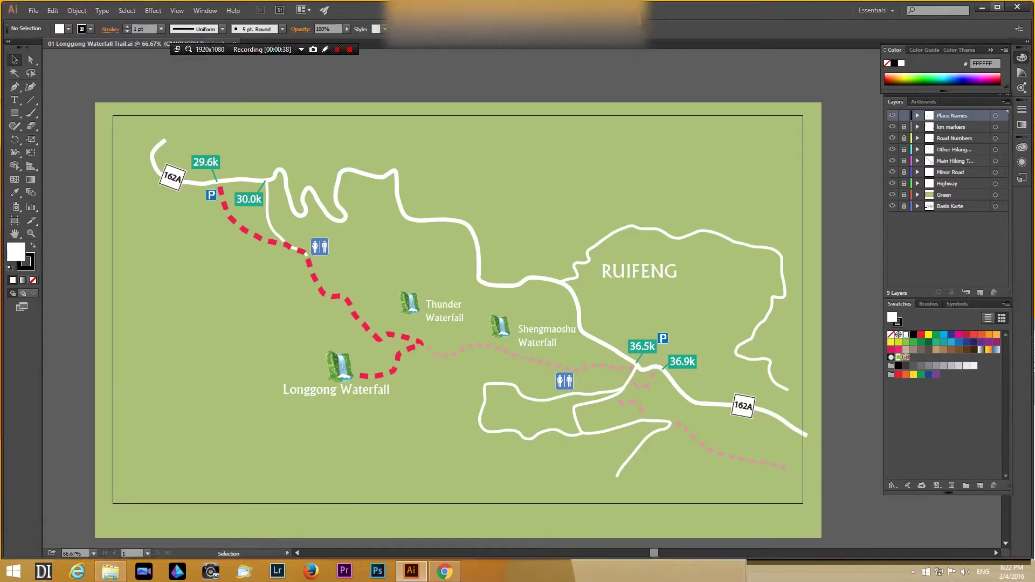
left_click_drag(1034, 353, 808, 353)
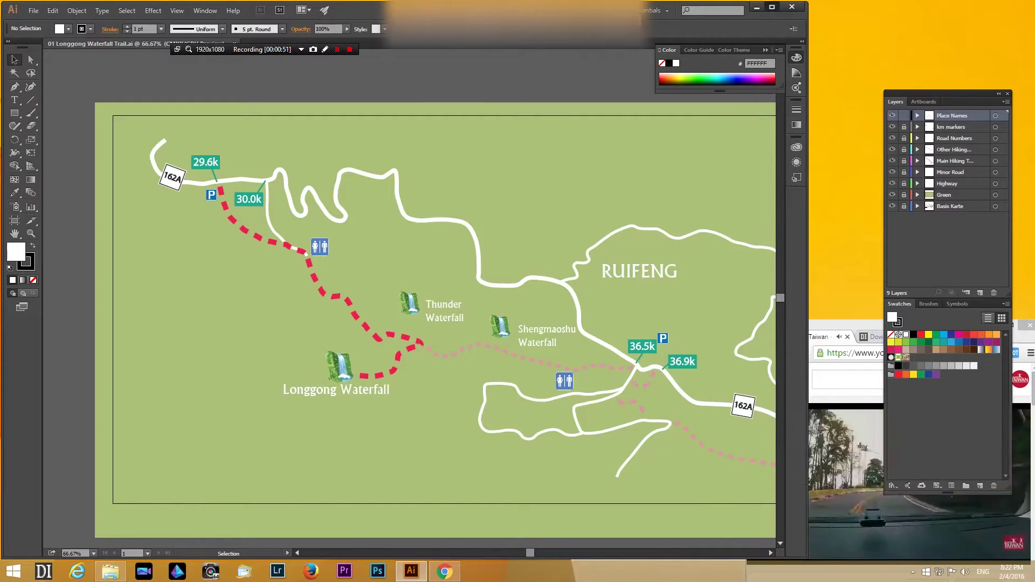
left_click(772, 7)
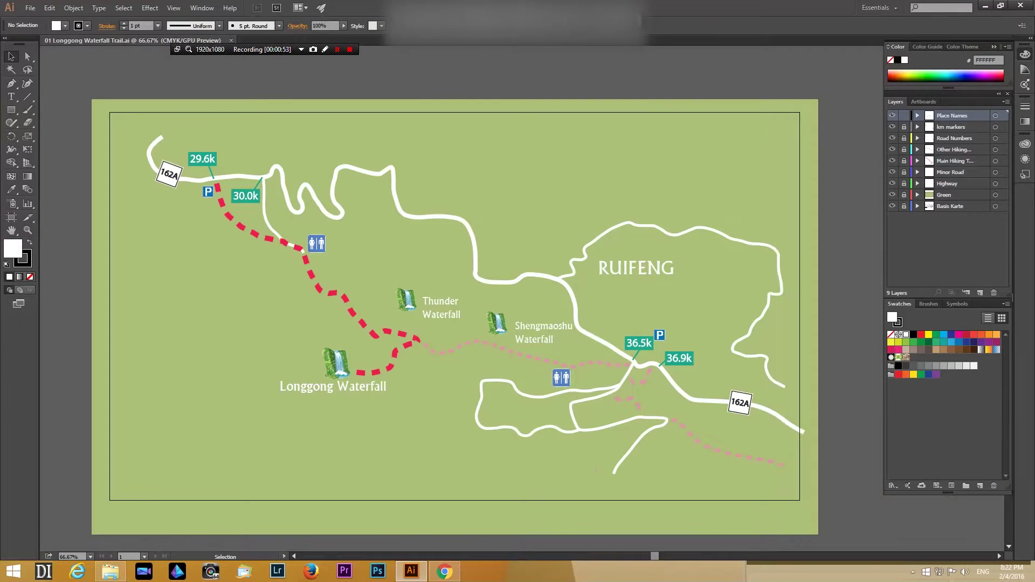
Return to Chrome maximized and download always-on-top.zip from the labnol.org article on keeping windows always on top
left_click(445, 571)
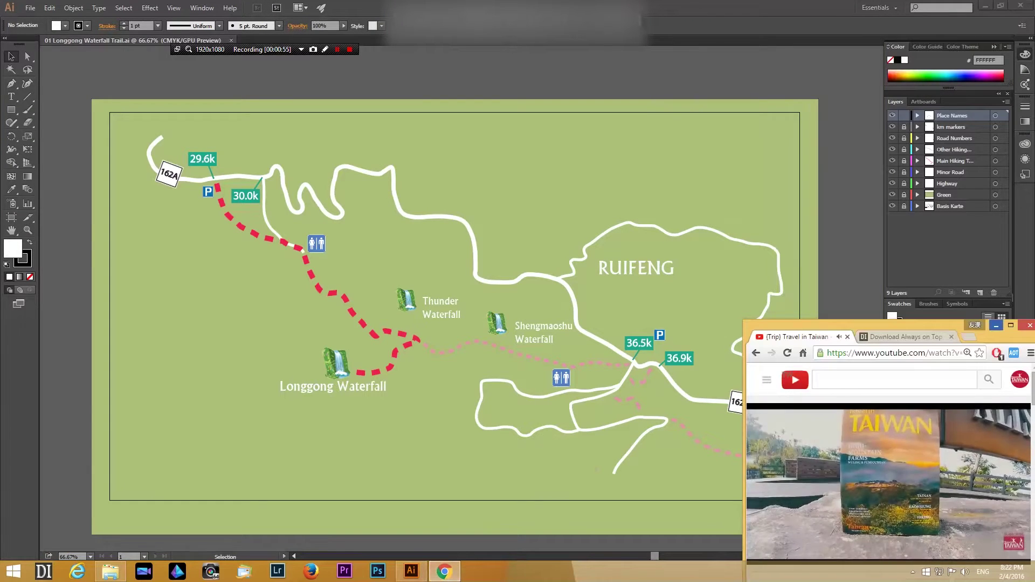
key("super+Up")
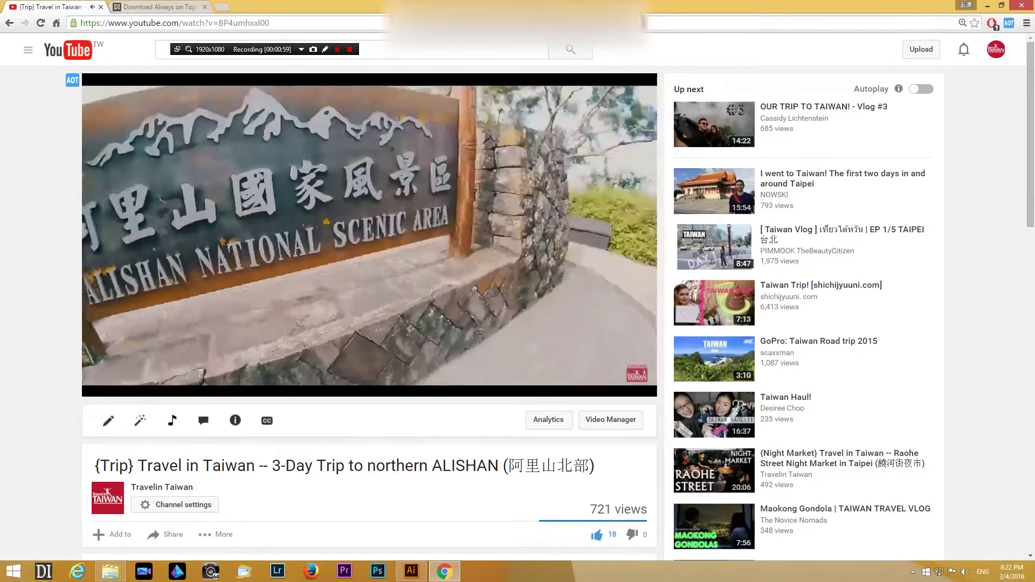
key("ctrl+Tab")
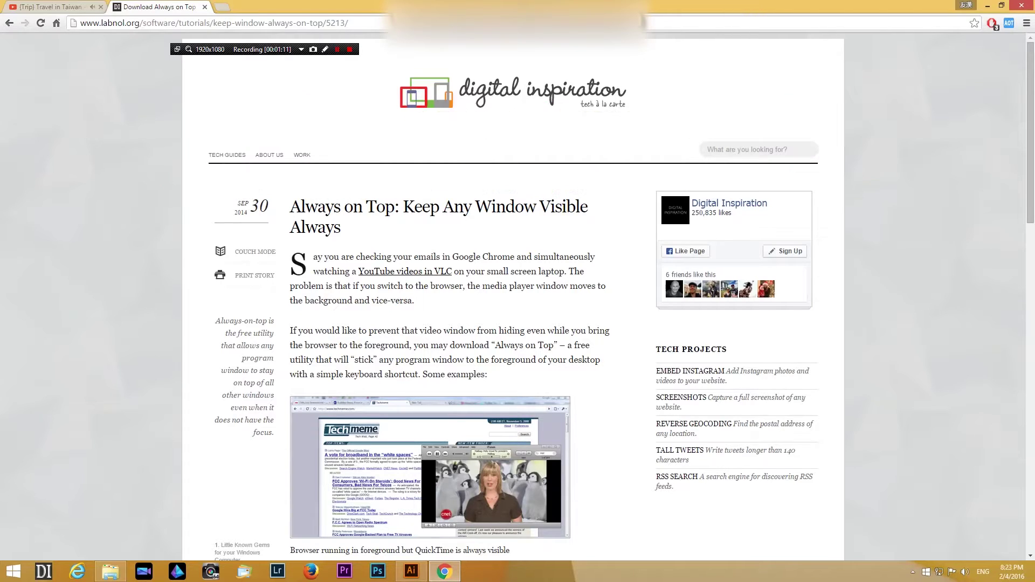
scroll(512, 296, "down", 1)
scroll(512, 297, "down", 1)
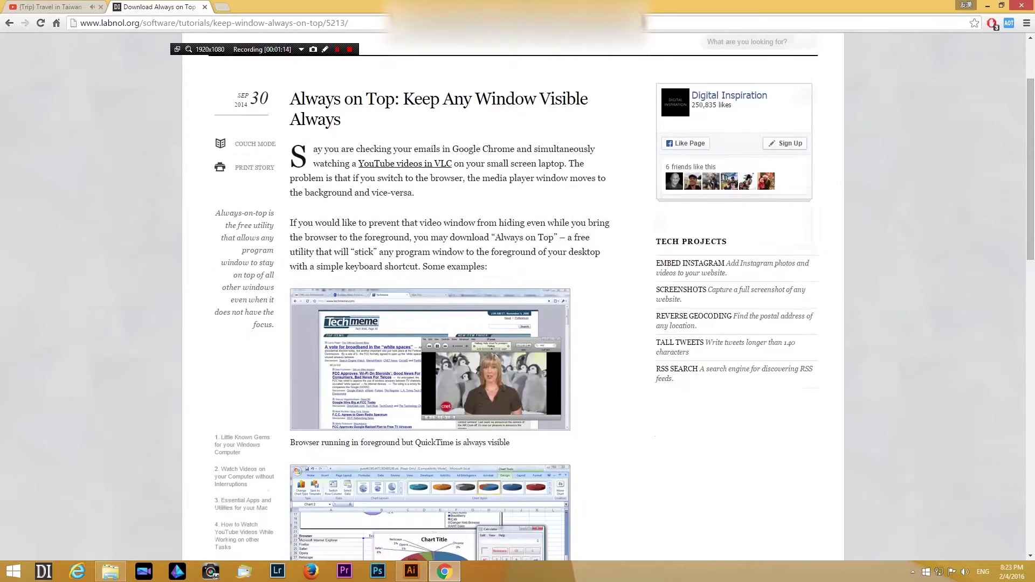
scroll(512, 296, "down", 2)
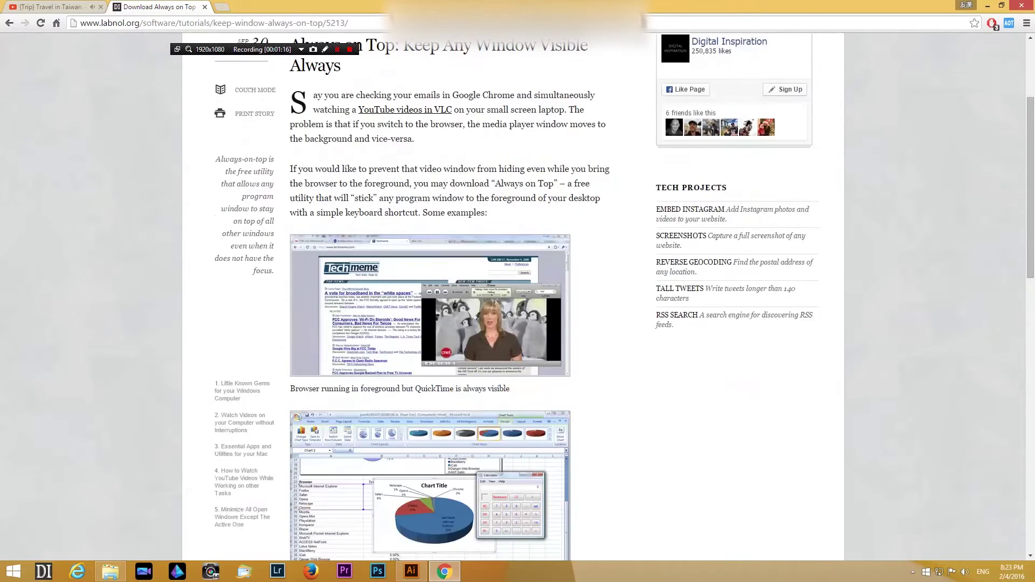
scroll(512, 296, "down", 4)
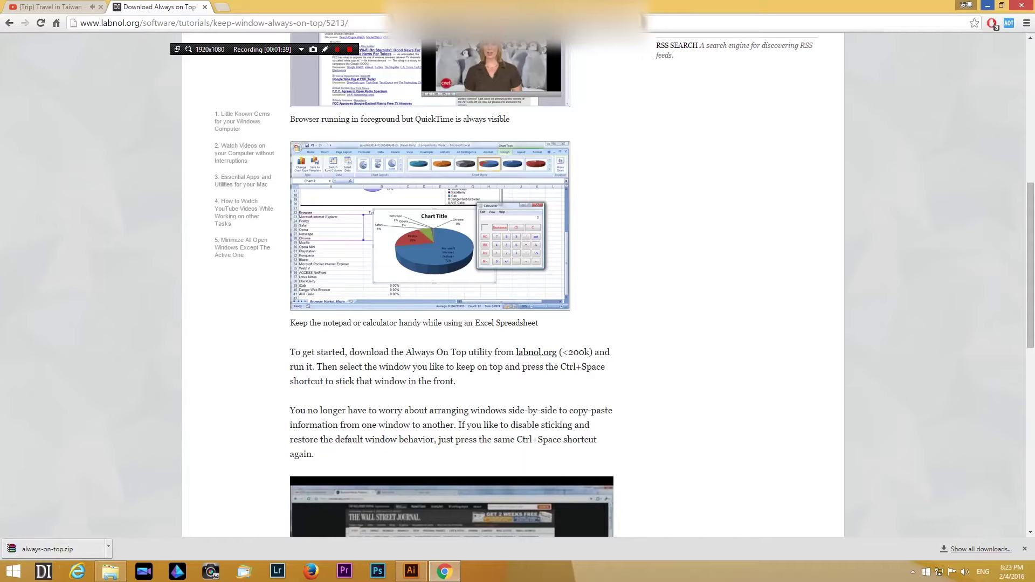
Open the Always on Top for Chrome folder in File Explorer and try pinning the always-on-top application to the taskbar
left_click(988, 6)
key("alt+Tab")
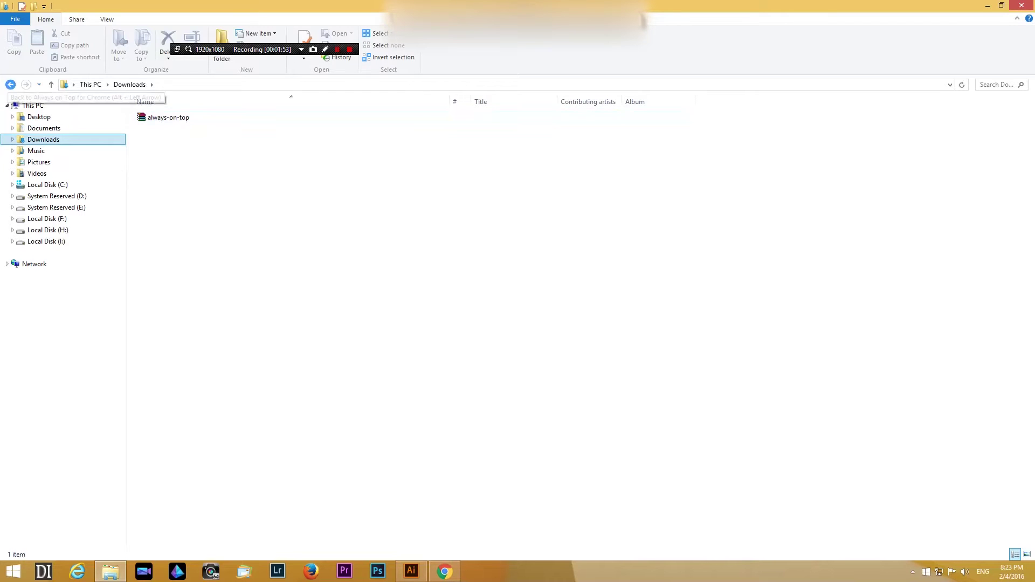
left_click(11, 85)
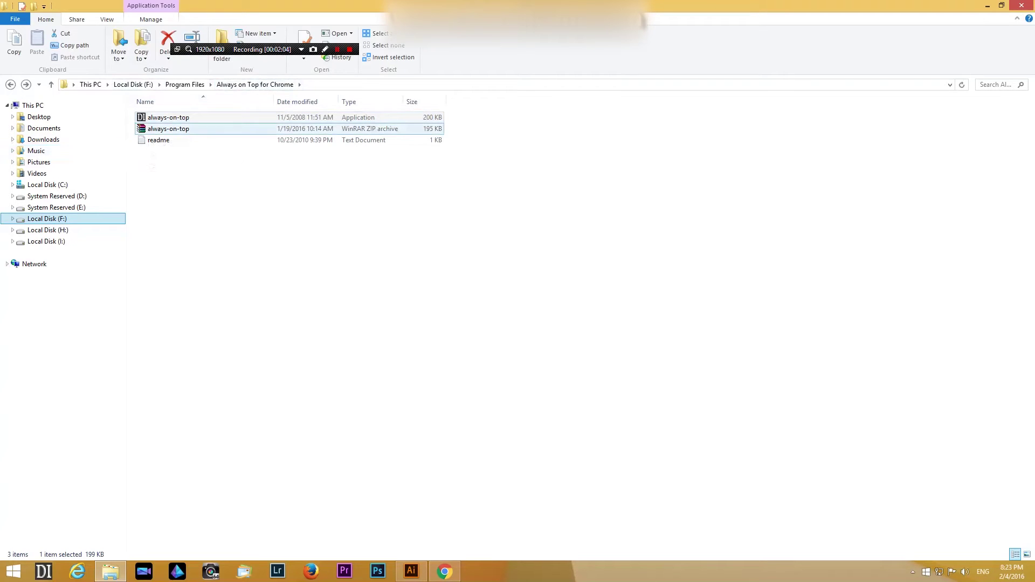
left_click_drag(156, 117, 207, 231)
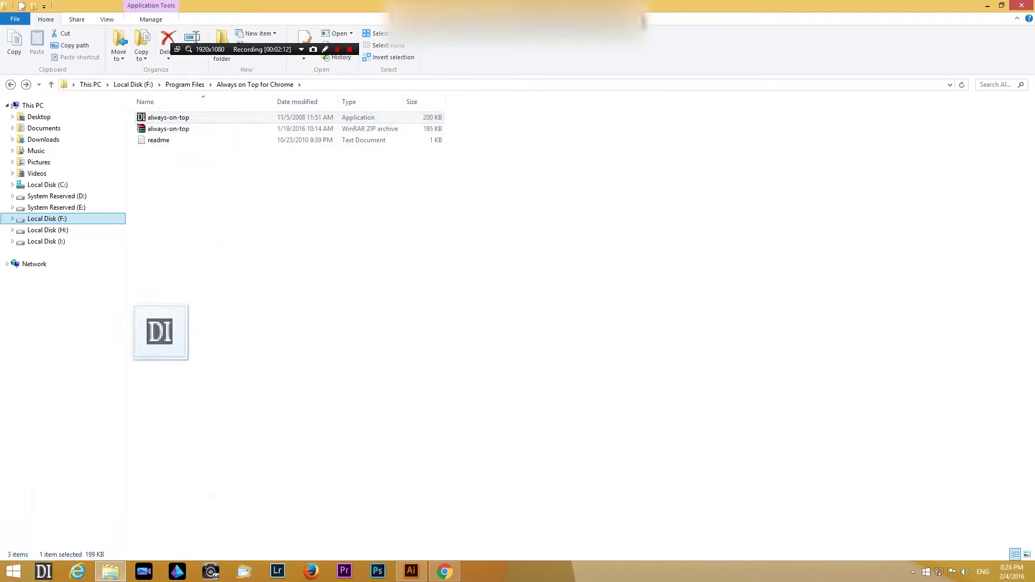
left_click_drag(161, 353, 171, 130)
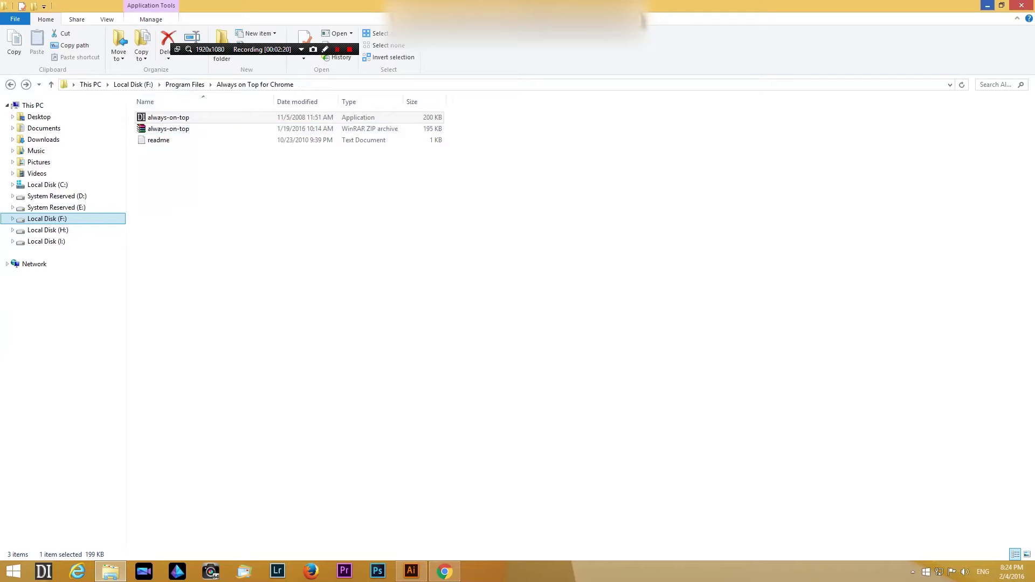
Minimize File Explorer, launch the always-on-top utility and decline replacing its running instance
left_click(987, 5)
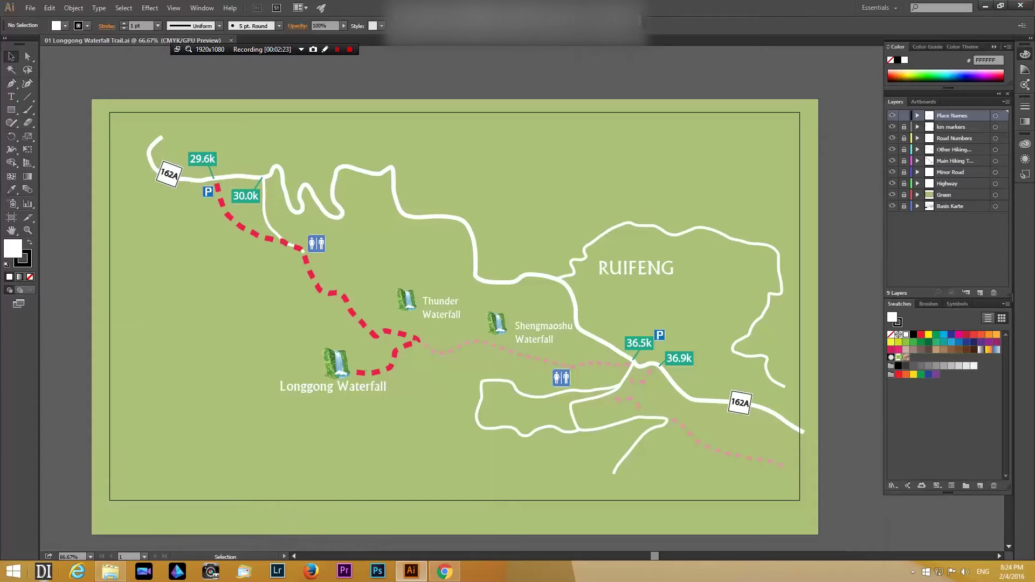
left_click(43, 572)
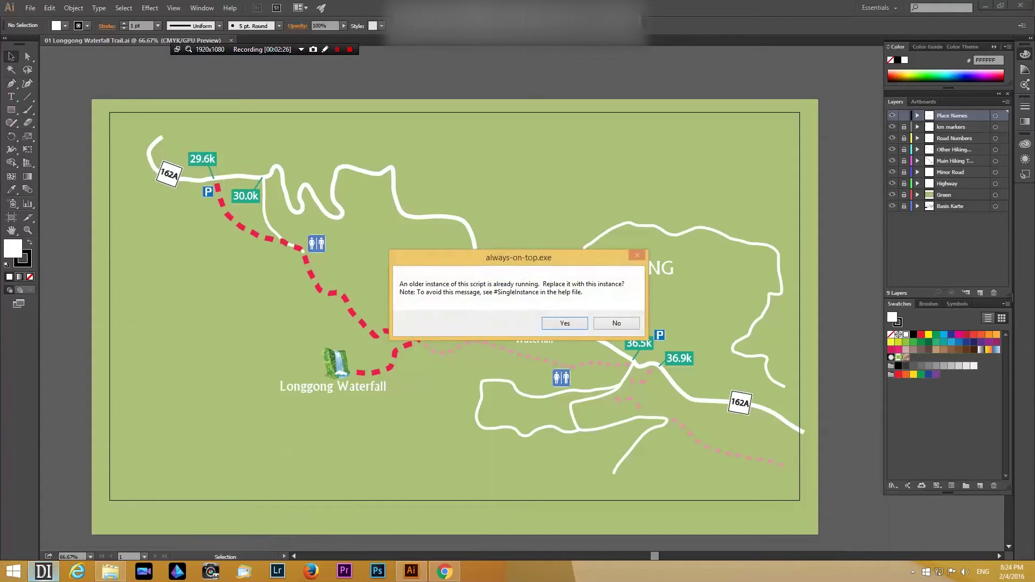
left_click(616, 323)
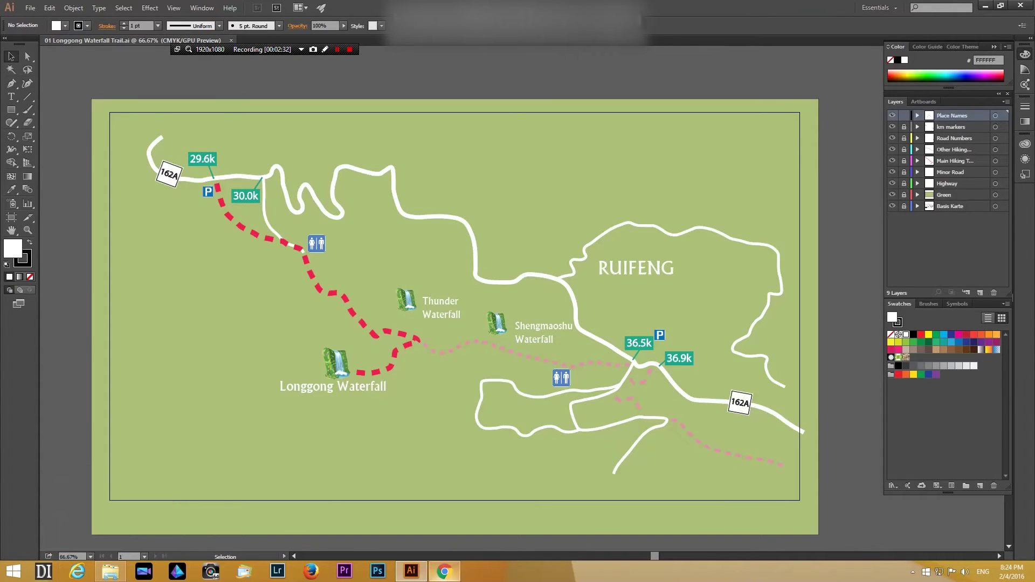
Restore the YouTube video's Chrome window to floating size over the Illustrator map and set it to stay always on top
left_click(444, 571)
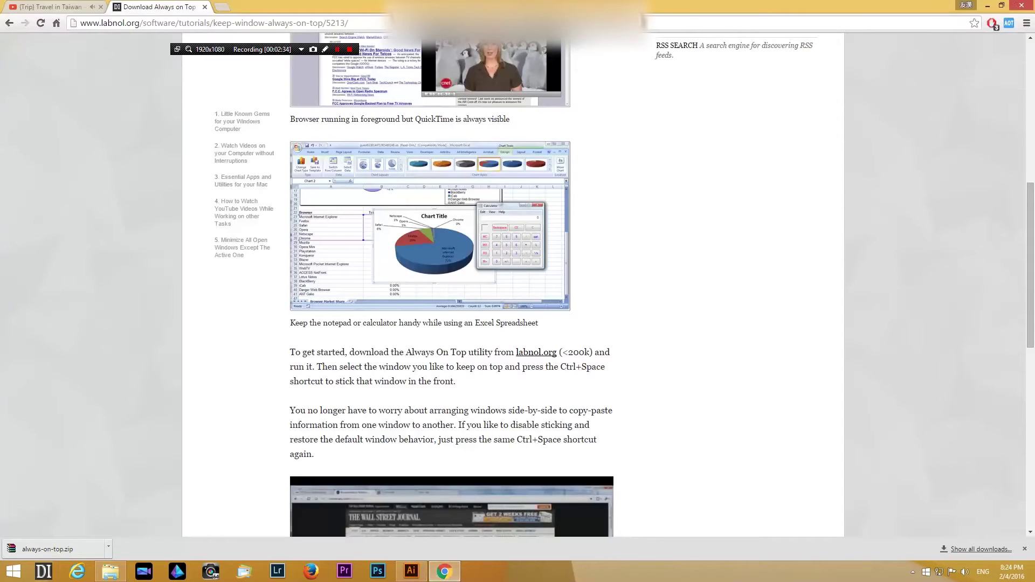
left_click(51, 7)
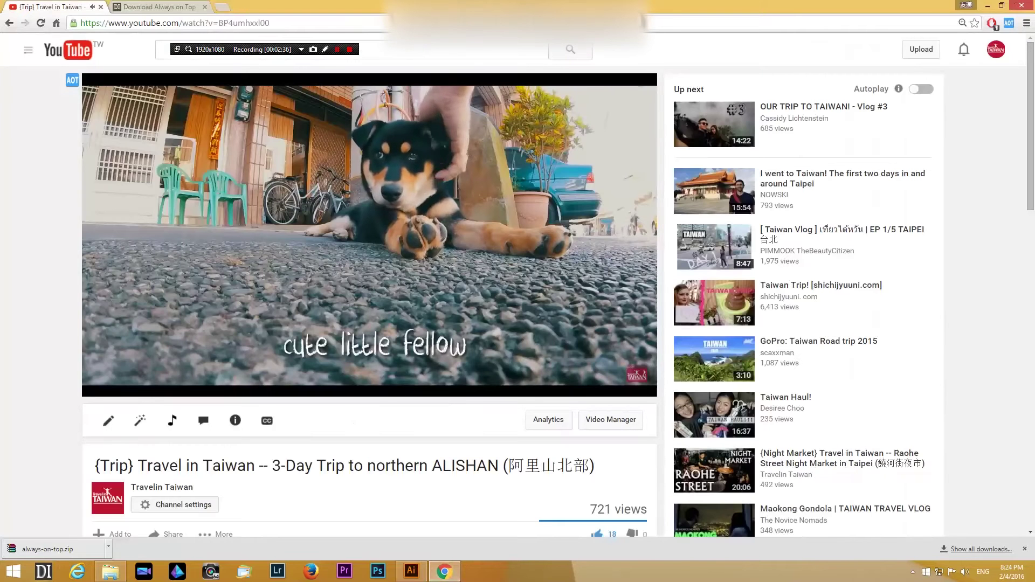
left_click(1001, 5)
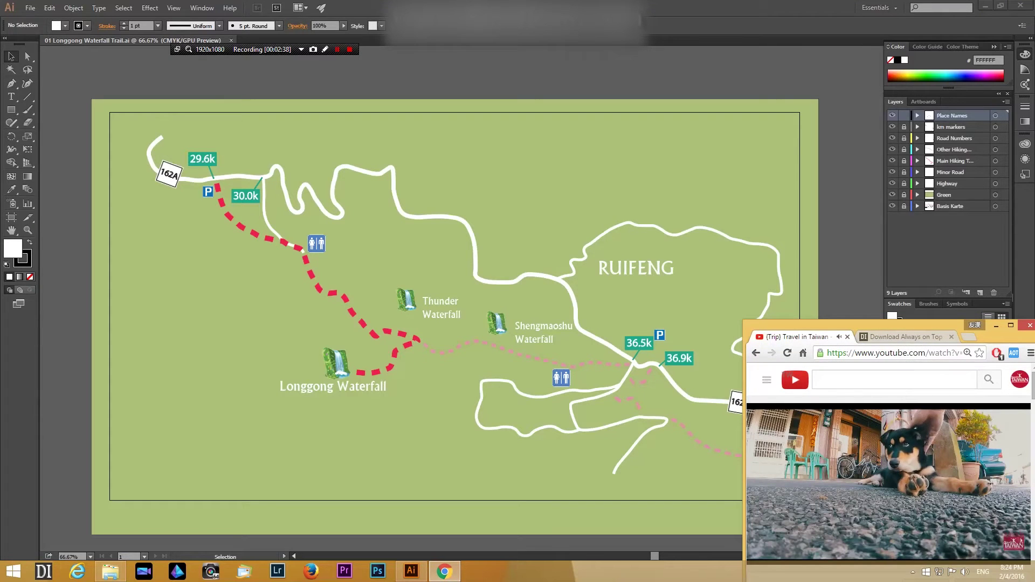
left_click_drag(917, 326, 413, 179)
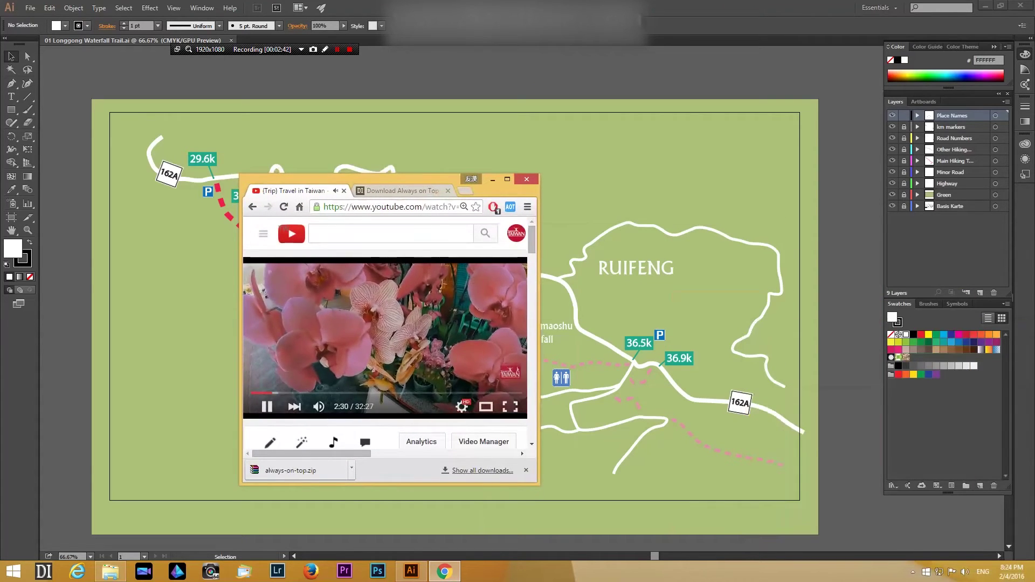
left_click_drag(358, 179, 480, 201)
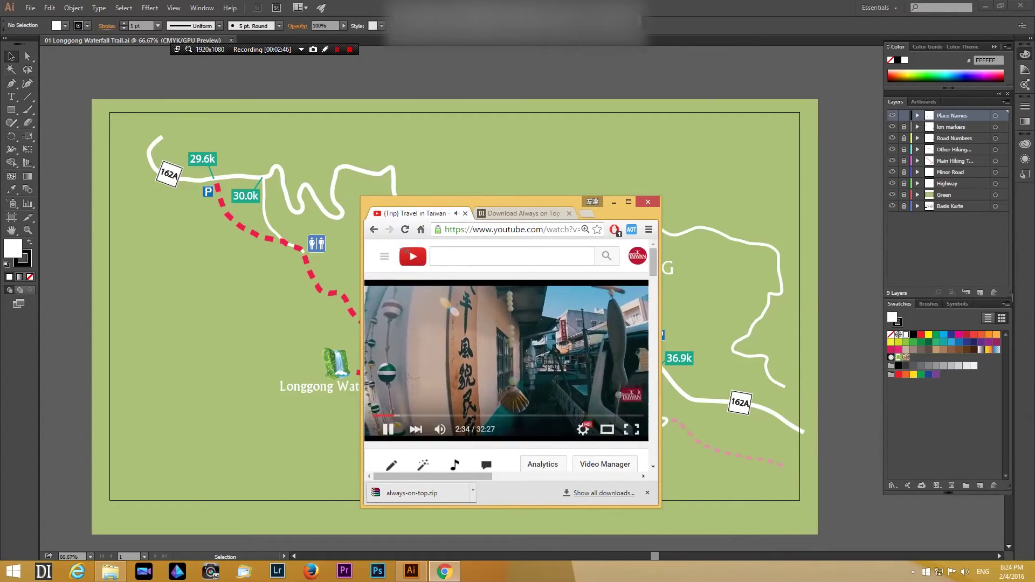
key("ctrl+space")
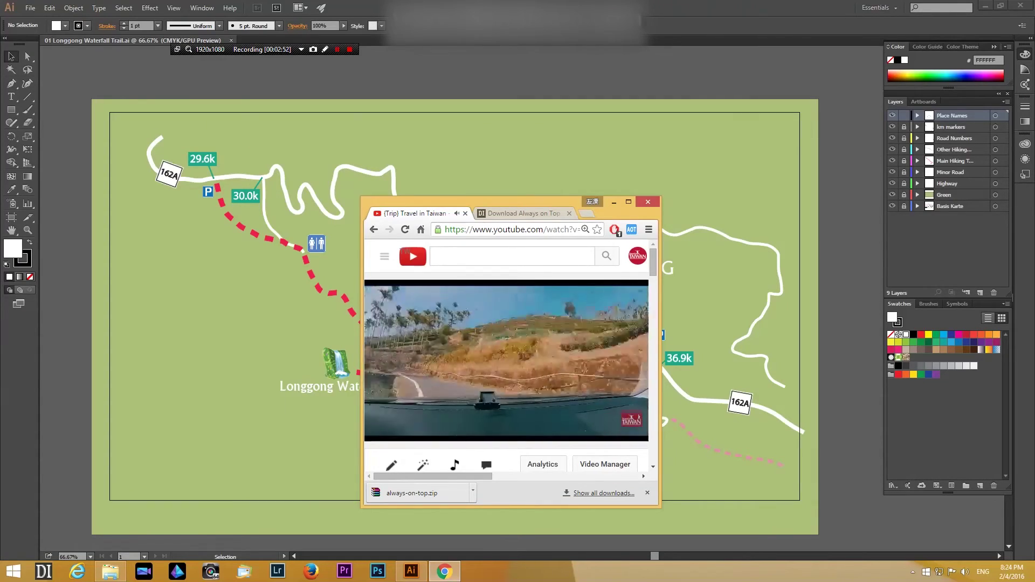
Switch to Illustrator and test the pinned video window by moving it around while panning the map beneath it
key("alt+Tab")
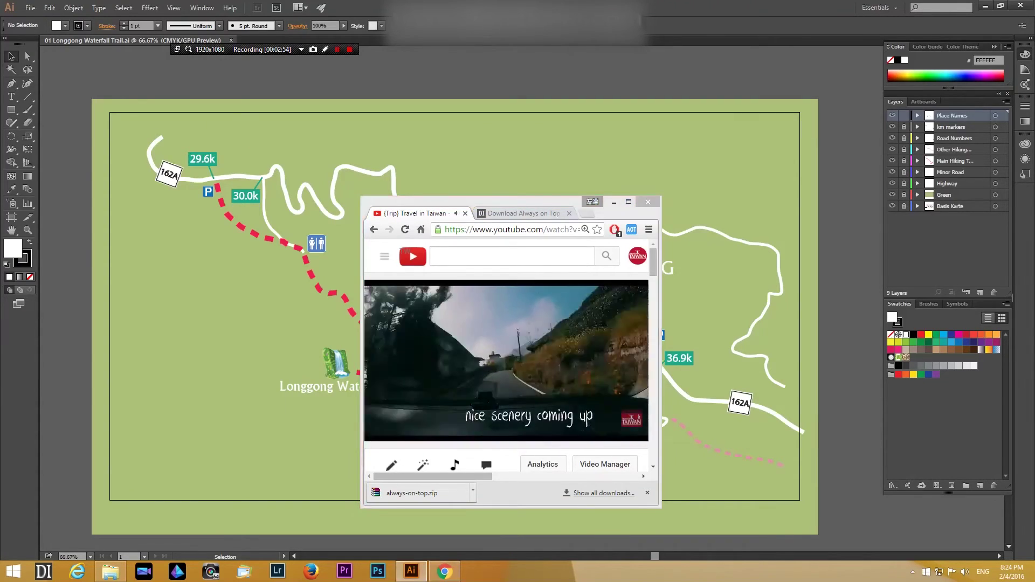
left_click_drag(513, 197, 921, 343)
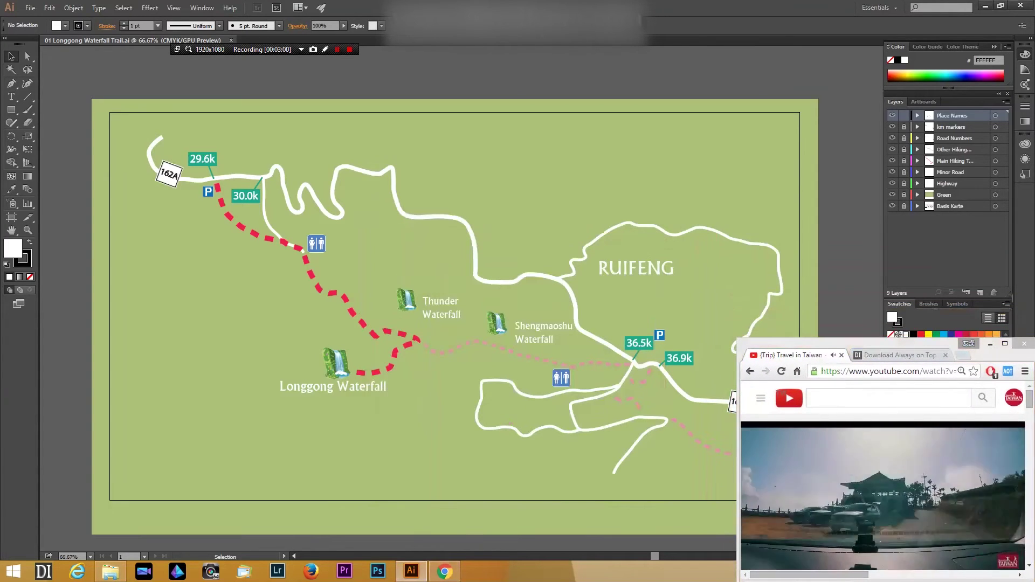
left_click_drag(921, 343, 679, 214)
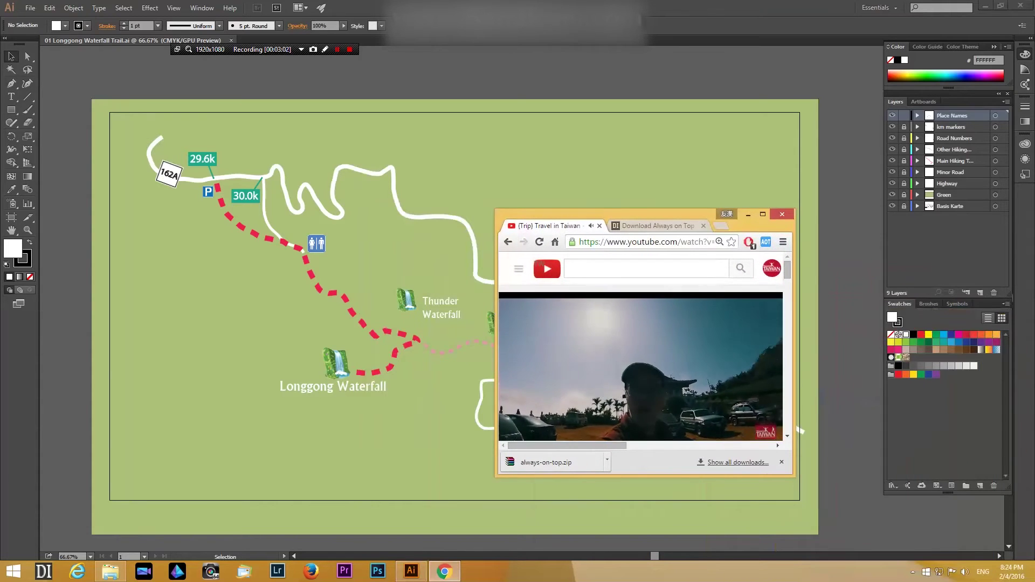
left_click_drag(654, 556, 618, 556)
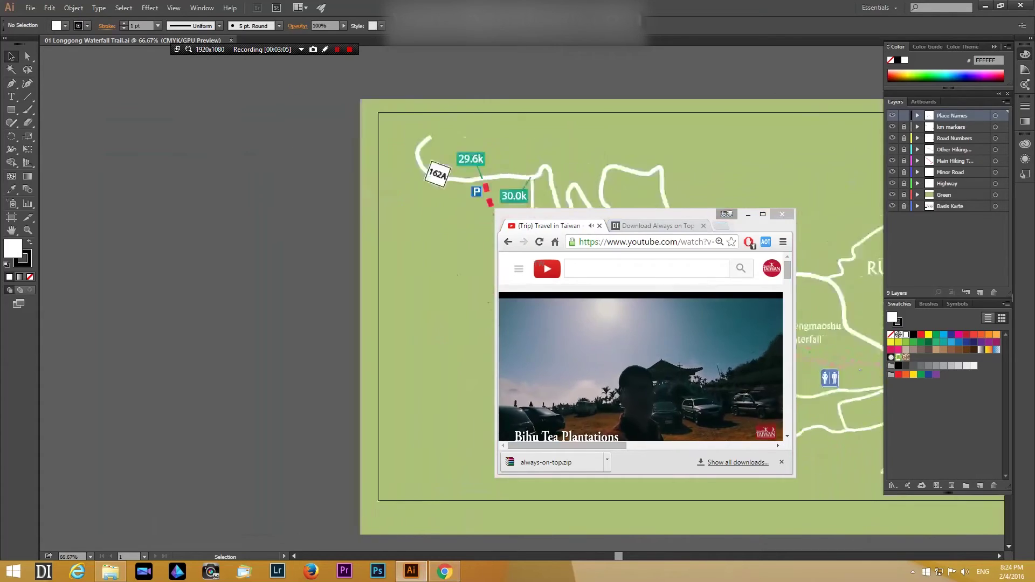
scroll(280, 318, "right", 8)
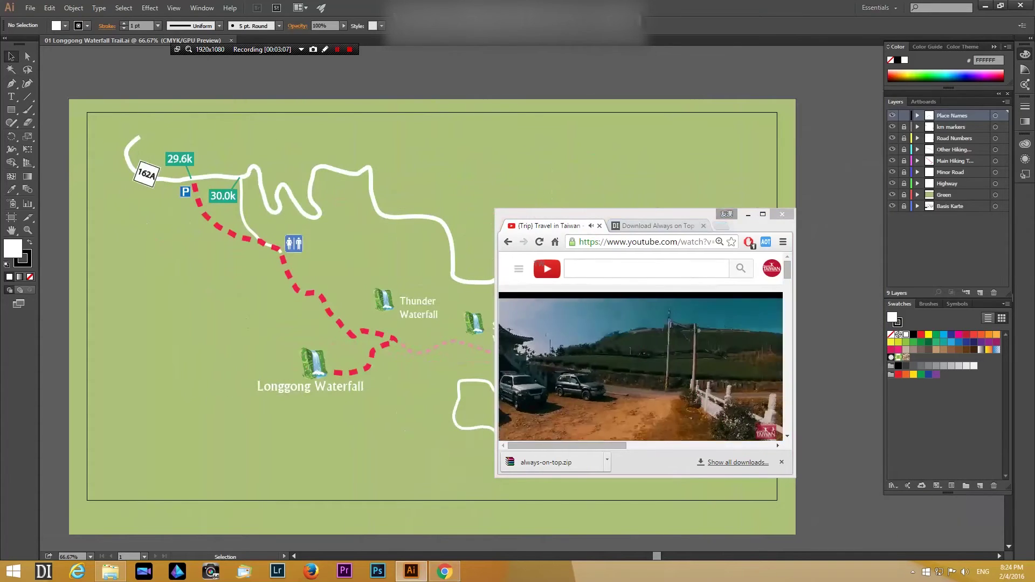
left_click_drag(663, 214, 872, 351)
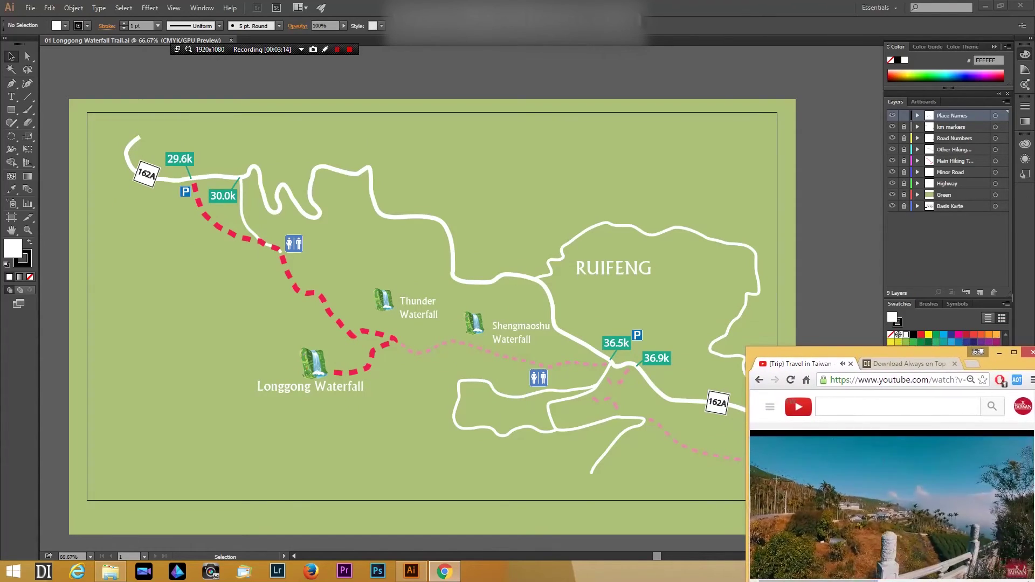
Detach the Always on Top article tab into its own window, pin it on top as well, and move it beside the map
left_click_drag(903, 364, 291, 196)
key("alt+Tab")
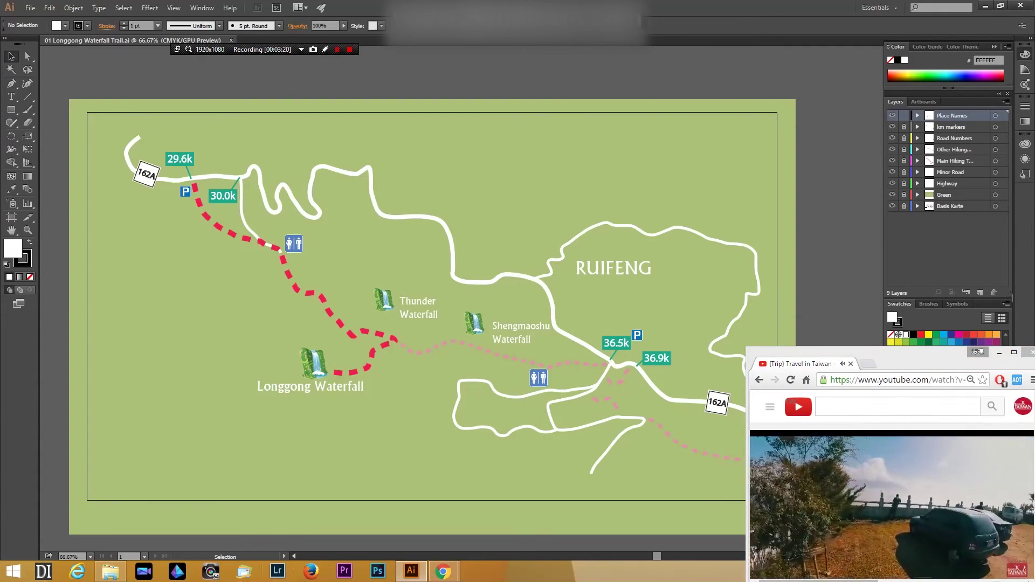
mouse_move(442, 570)
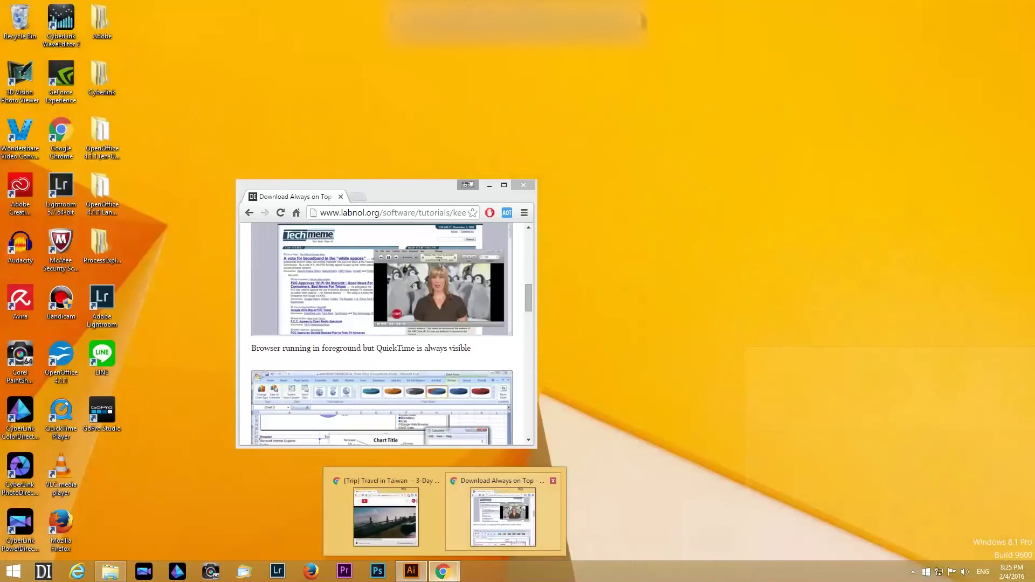
left_click(503, 515)
left_click_drag(404, 187, 381, 192)
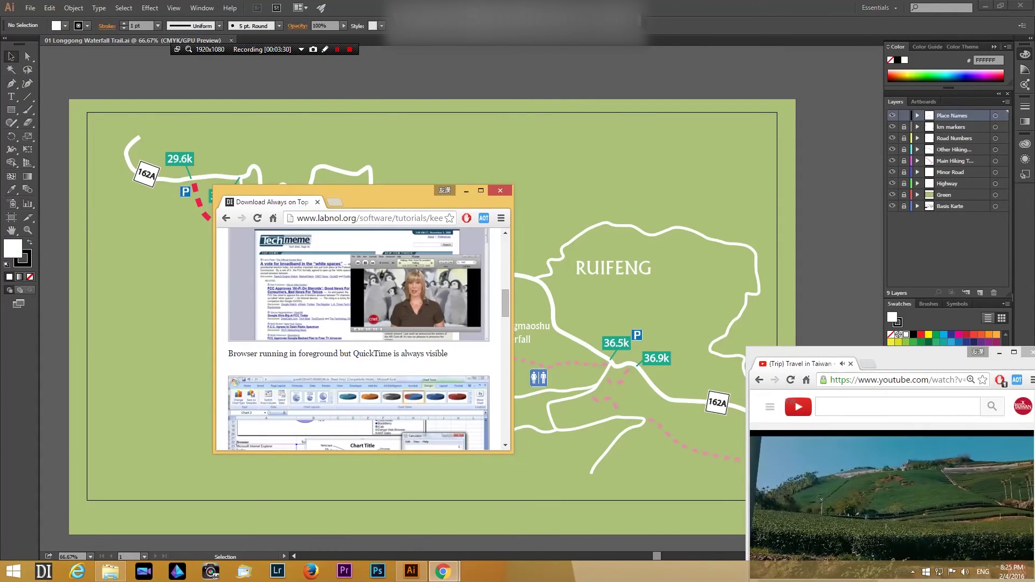
left_click_drag(386, 190, 130, 282)
Test both pinned windows by scrolling the Illustrator map beneath them and repositioning the article and video windows over it
left_click(464, 270)
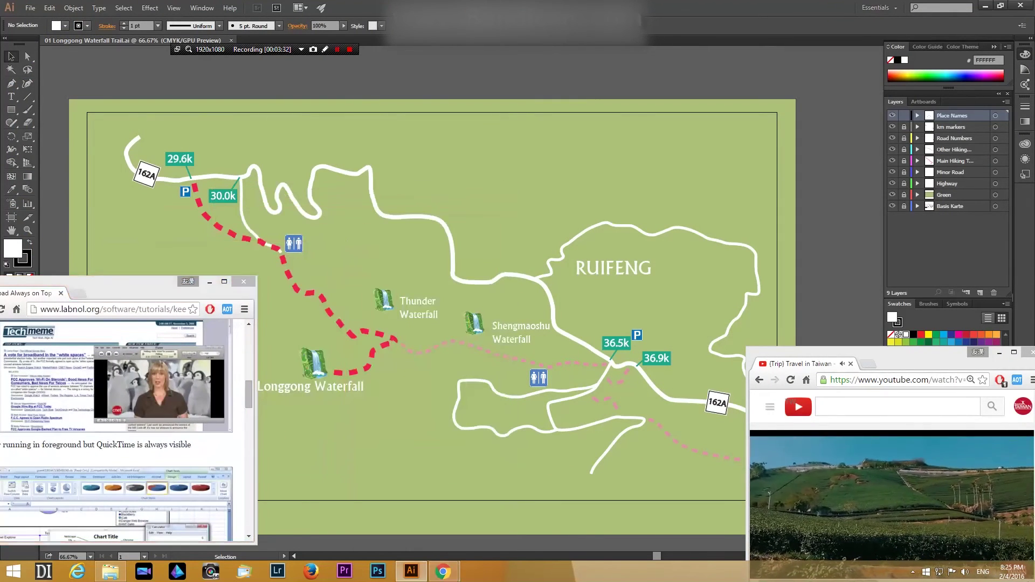
scroll(464, 270, "up", 2)
scroll(464, 270, "down", 7)
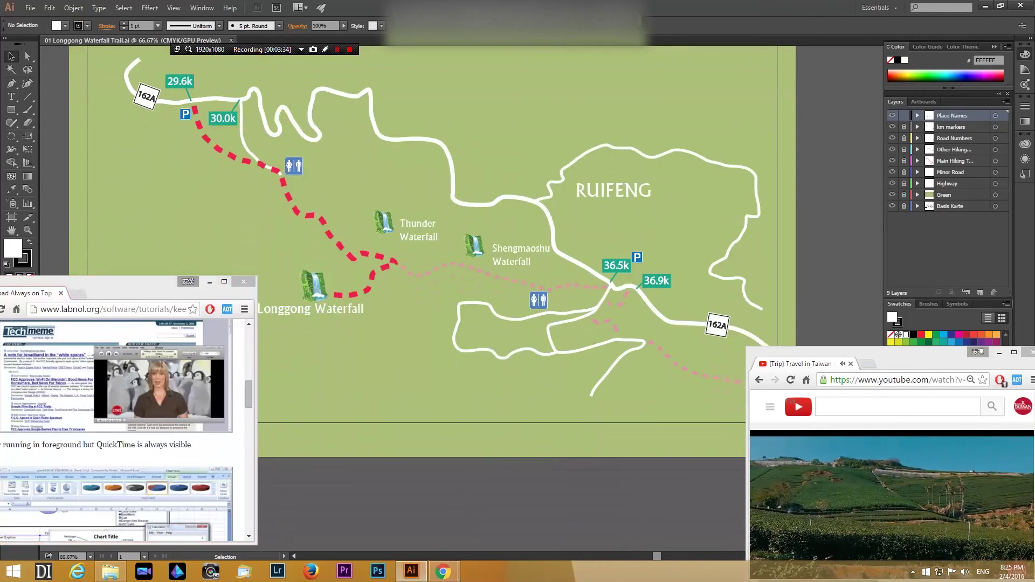
scroll(483, 270, "up", 2)
left_click_drag(130, 282, 147, 349)
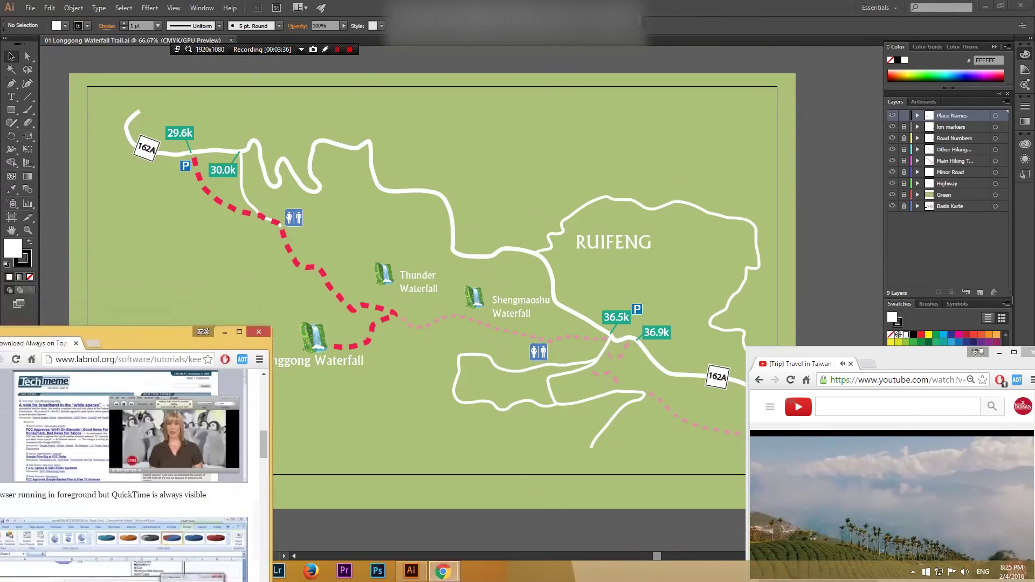
left_click_drag(911, 355, 891, 238)
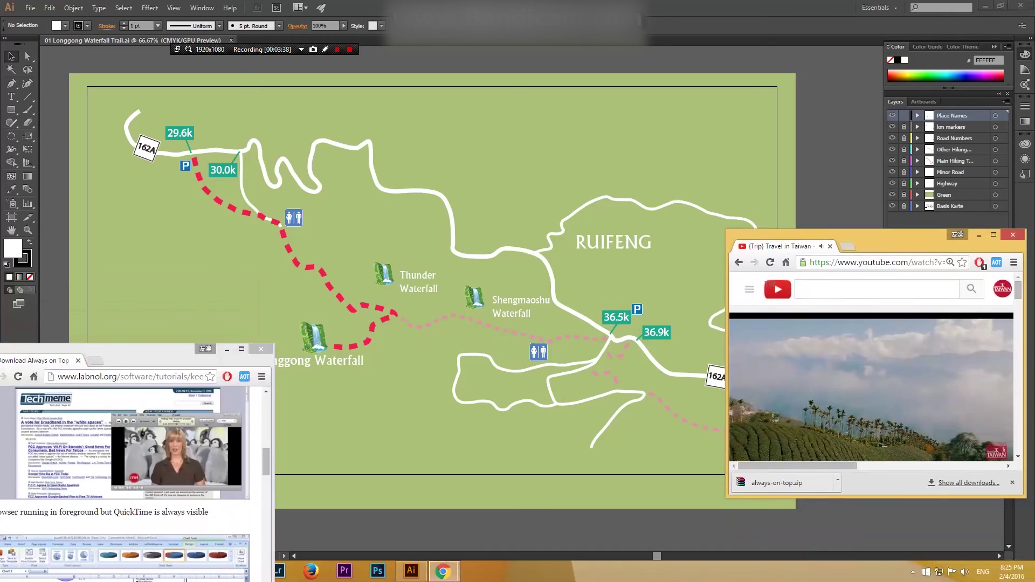
left_click_drag(147, 349, 549, 100)
left_click(154, 119)
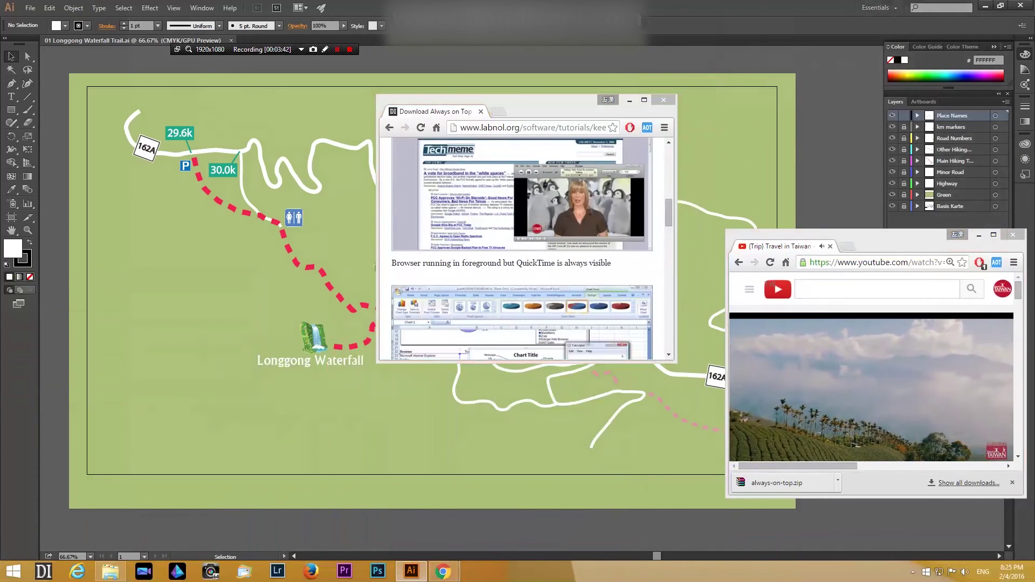